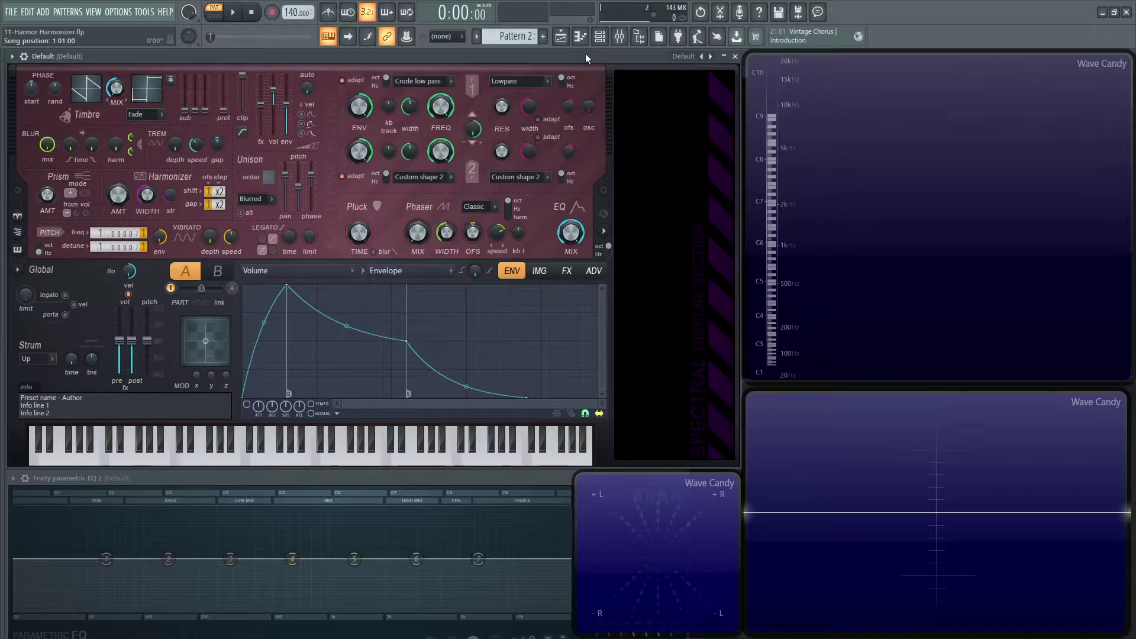
Load the Default preset in Harmor.
left_click(684, 56)
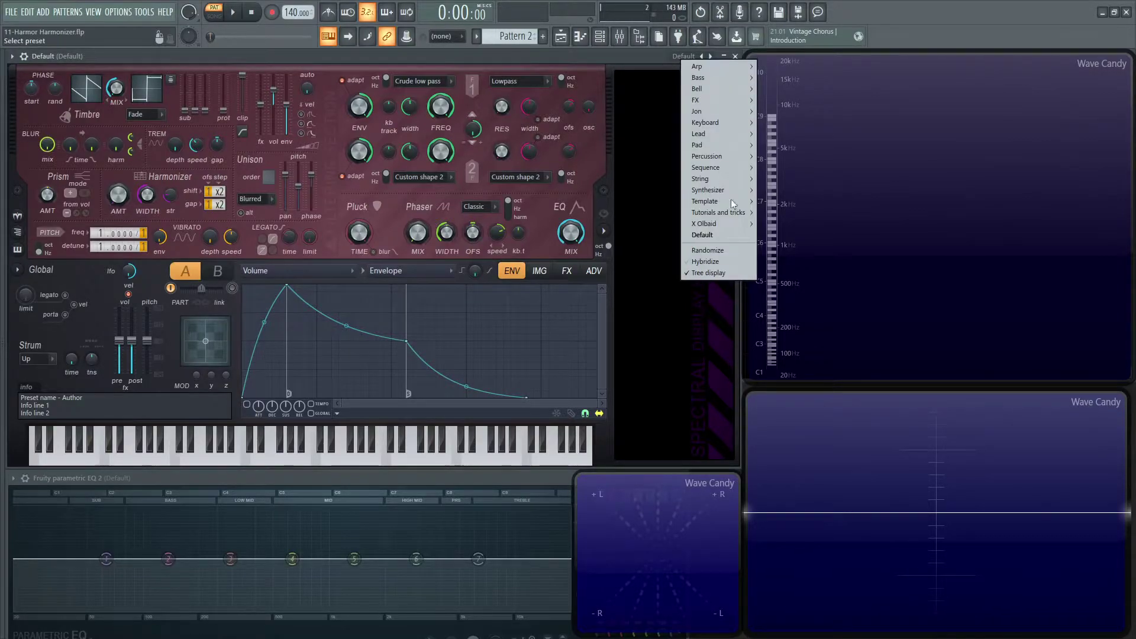
left_click(721, 237)
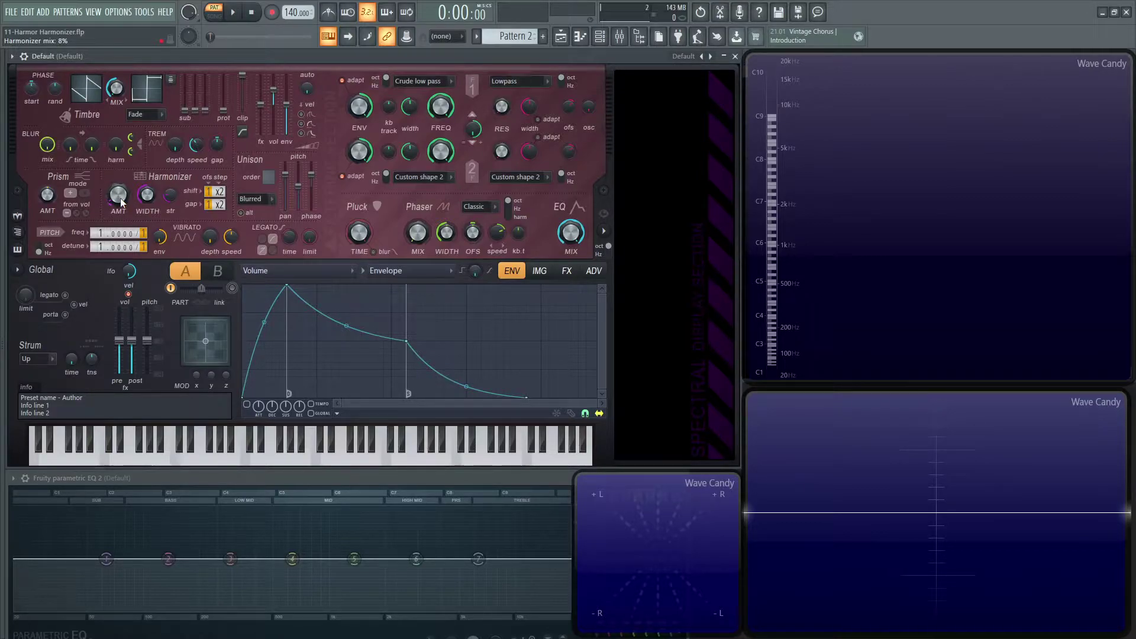
Play test notes while turning the Harmonizer amount down to 0% and back up to about 45%.
key("2")
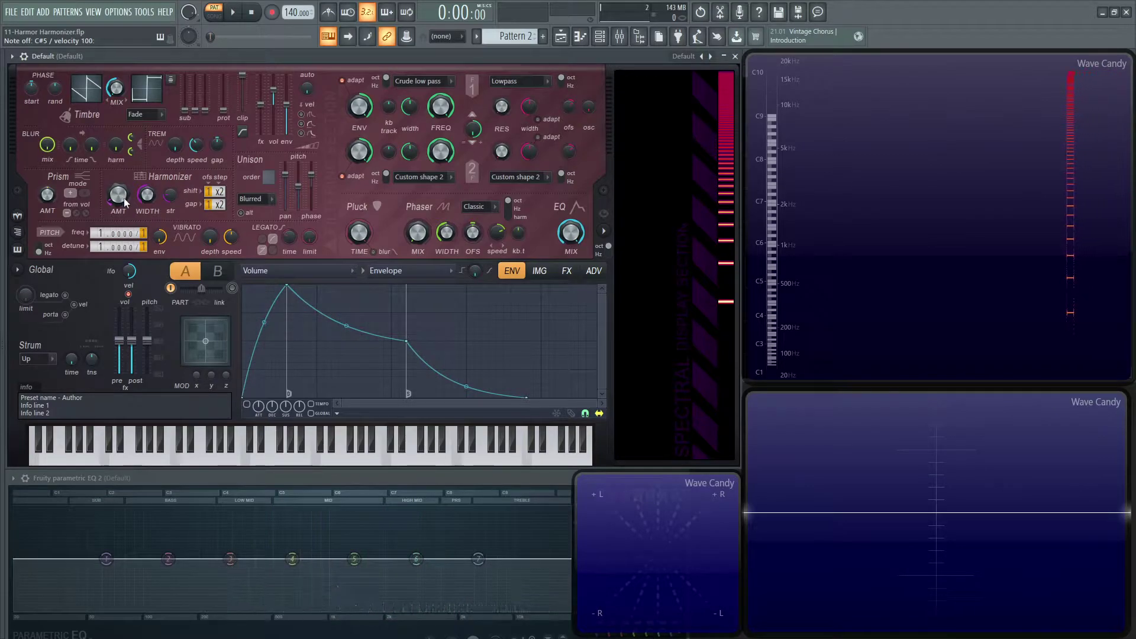
key("n")
left_click_drag(124, 198, 123, 294)
key("w")
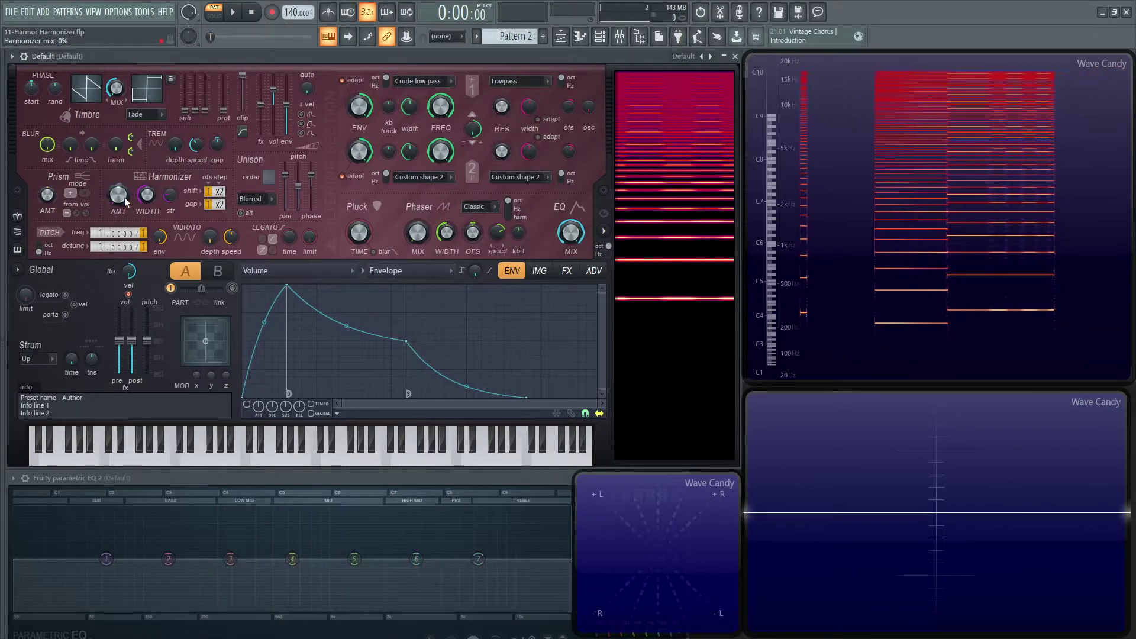
key("2")
left_click_drag(123, 201, 123, 181)
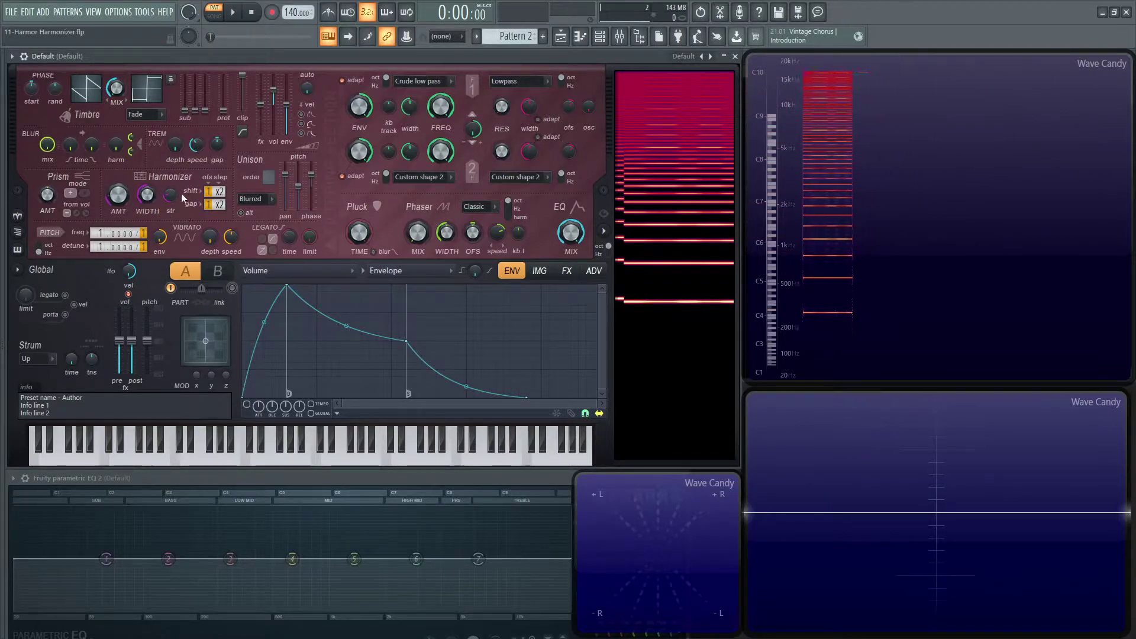
left_click(180, 192)
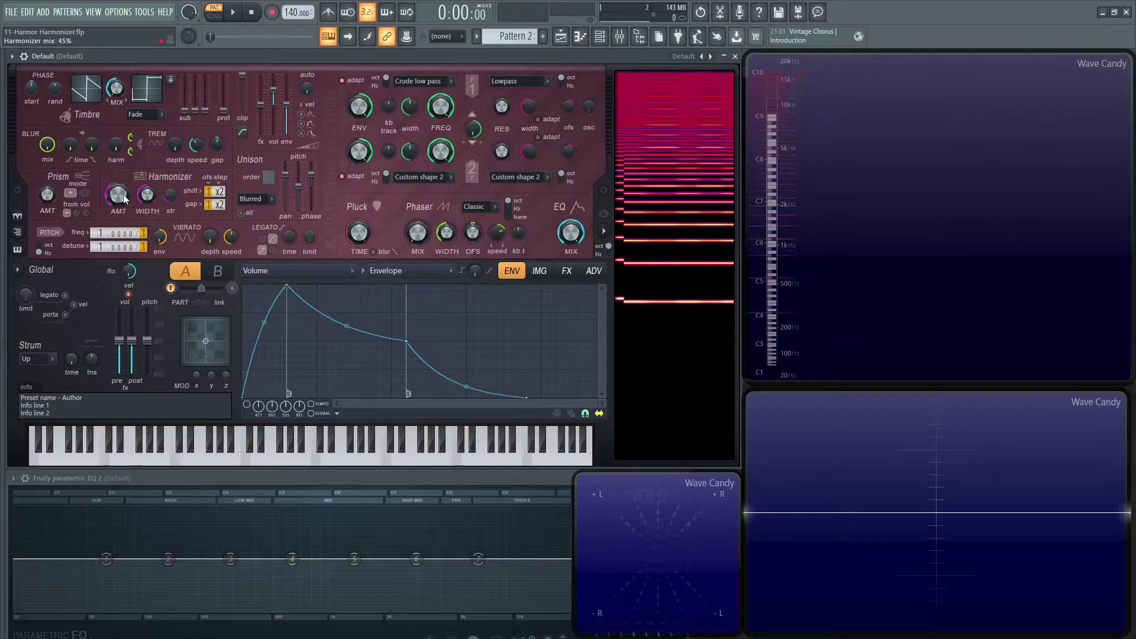
Play test notes while sweeping the Harmonizer strength up and back down.
left_click_drag(172, 197, 171, 148)
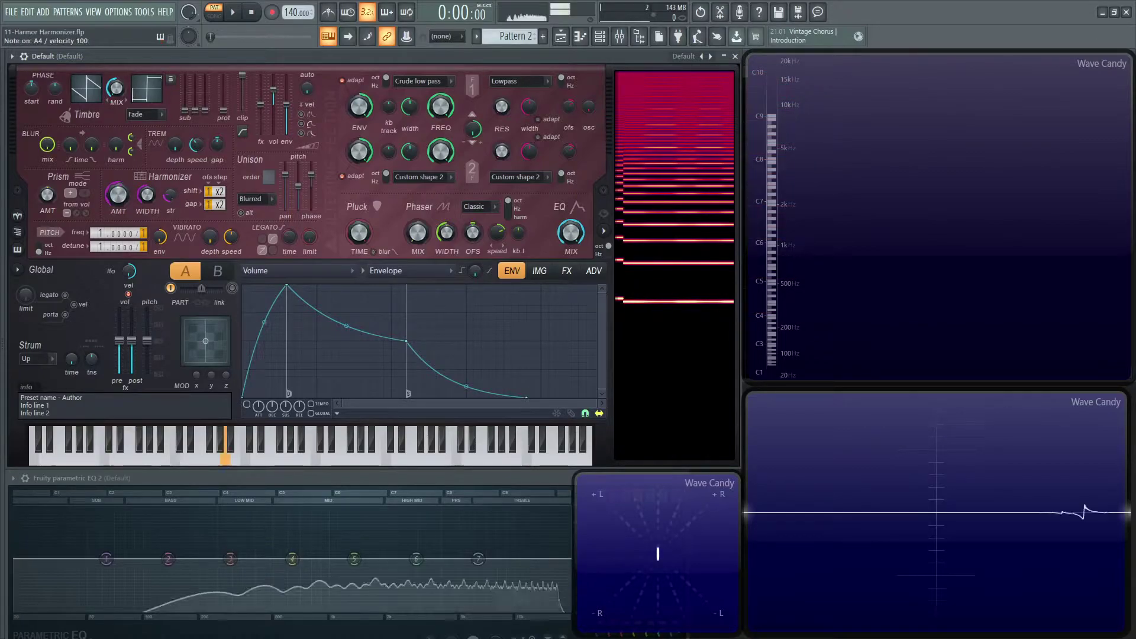
mouse_move(171, 202)
left_mouse_down()
mouse_move(171, 270)
mouse_move(172, 195)
left_mouse_up()
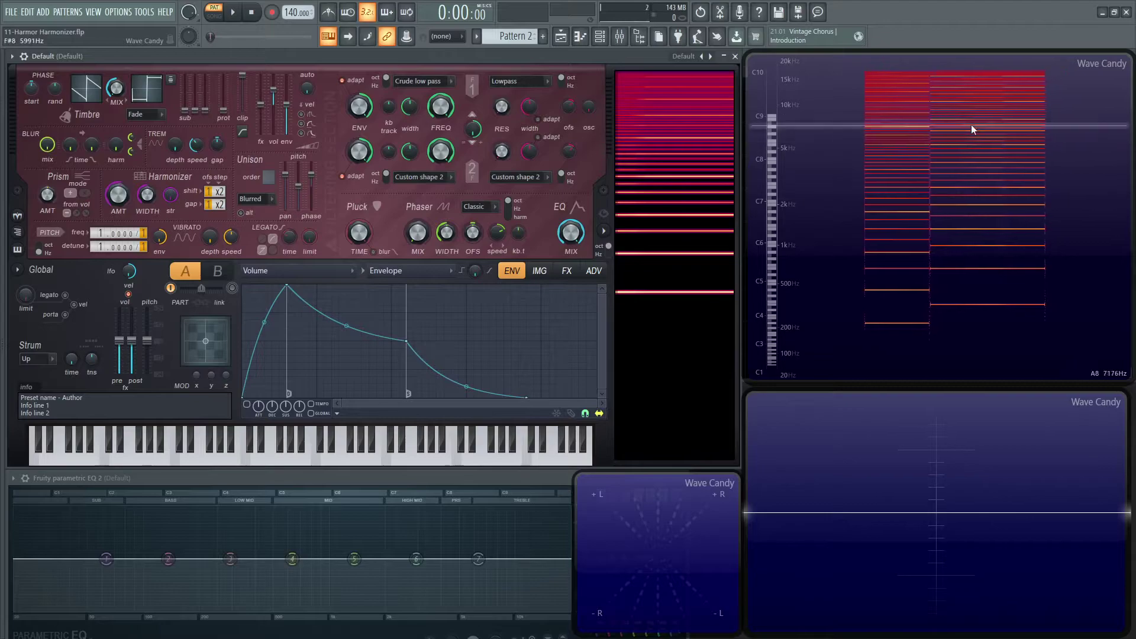
key("e")
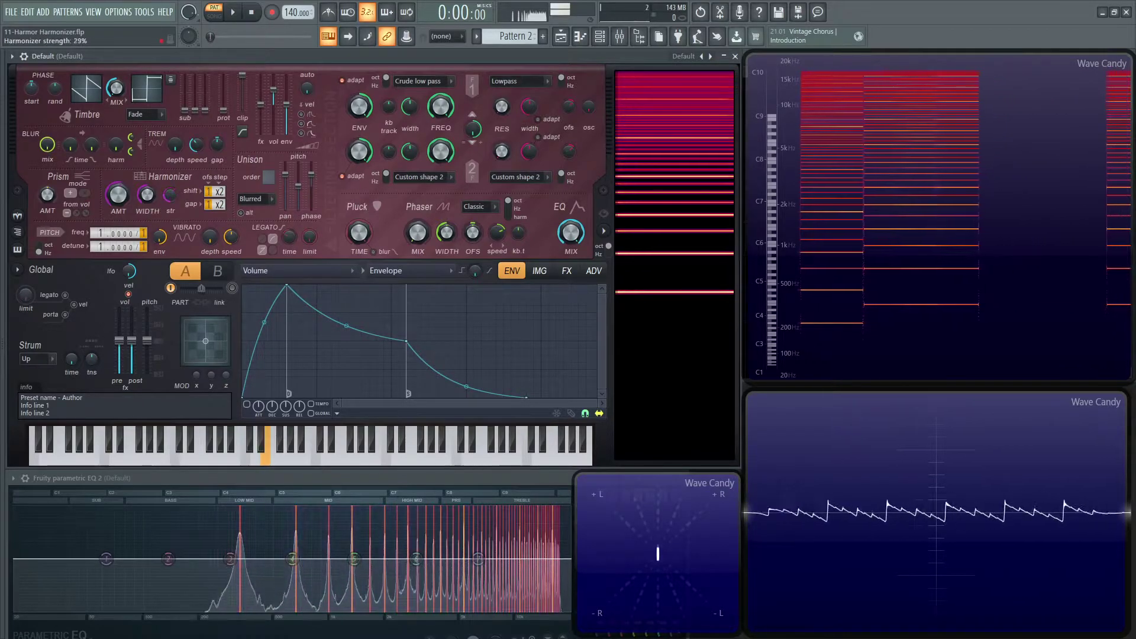
left_click_drag(165, 201, 165, 236)
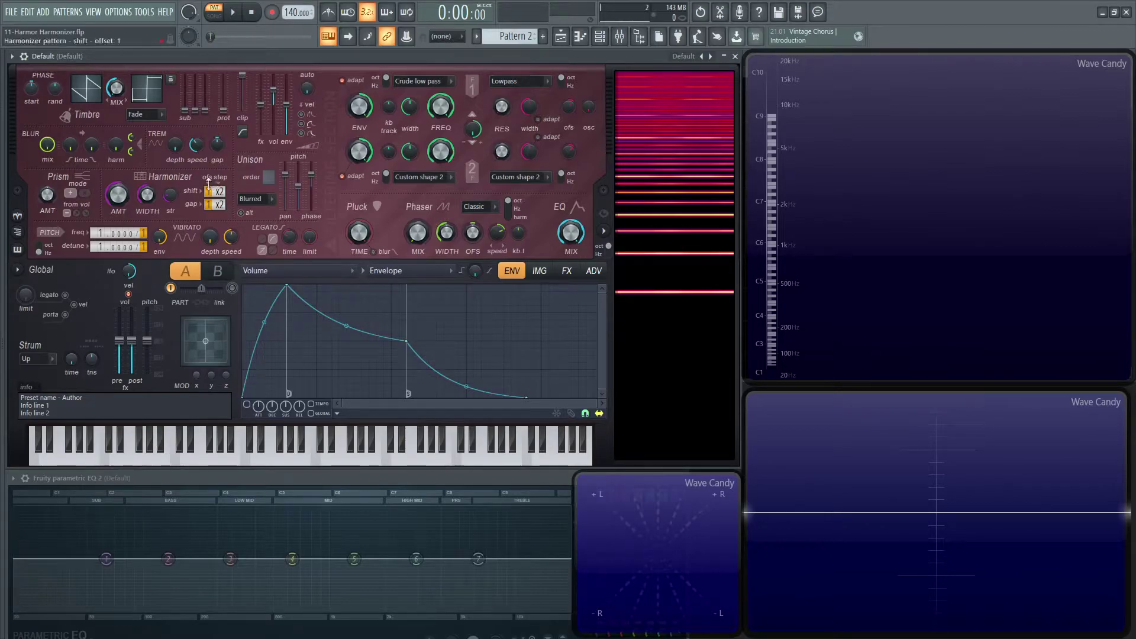
Set the Harmonizer shift to offset 2 and step x4 and the gap to offset 6 and step +4, playing test notes.
left_click_drag(208, 188, 219, 200)
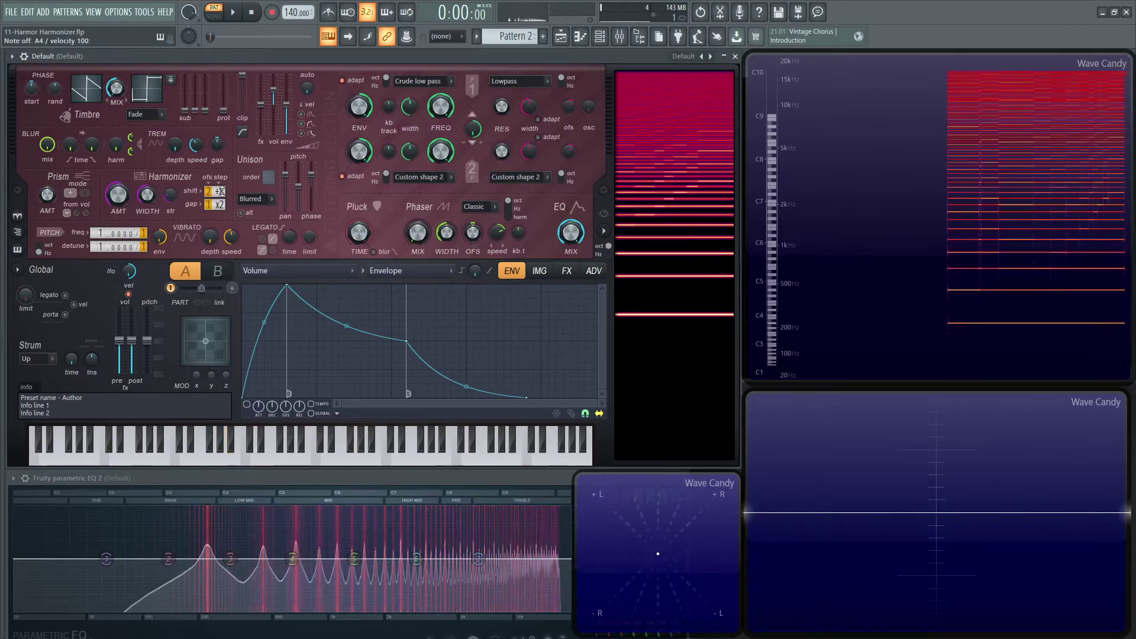
left_click_drag(220, 191, 219, 187)
key("period")
key("m")
key("n")
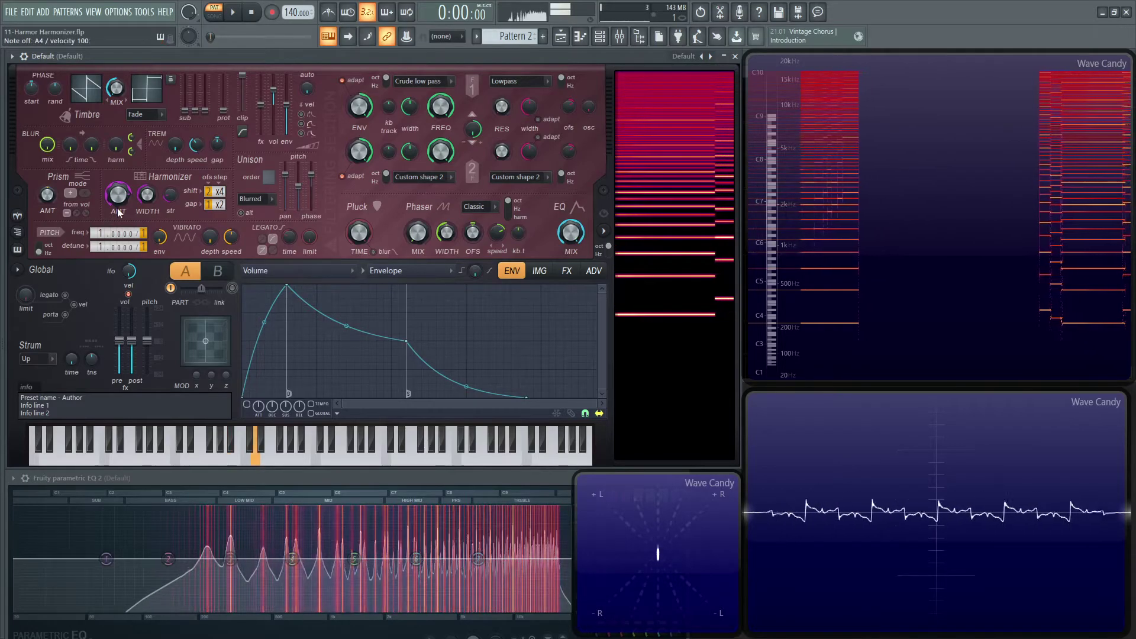
left_click_drag(218, 205, 211, 188)
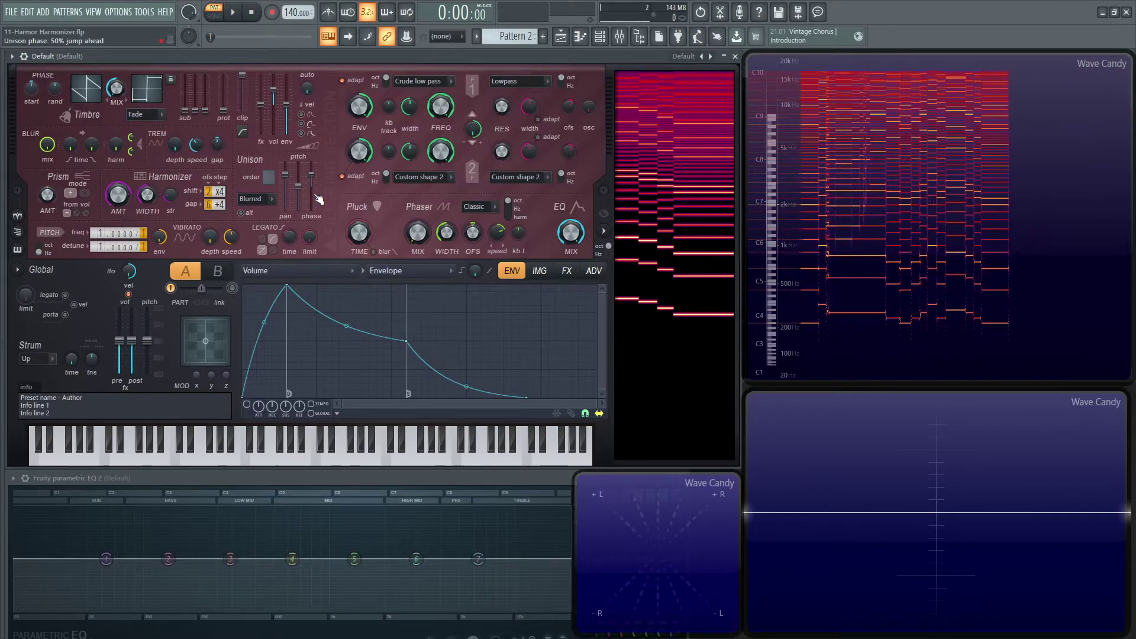
Reload the Default preset and check the unit order on the advanced page, returning to the envelope page.
left_click(685, 56)
left_click(712, 234)
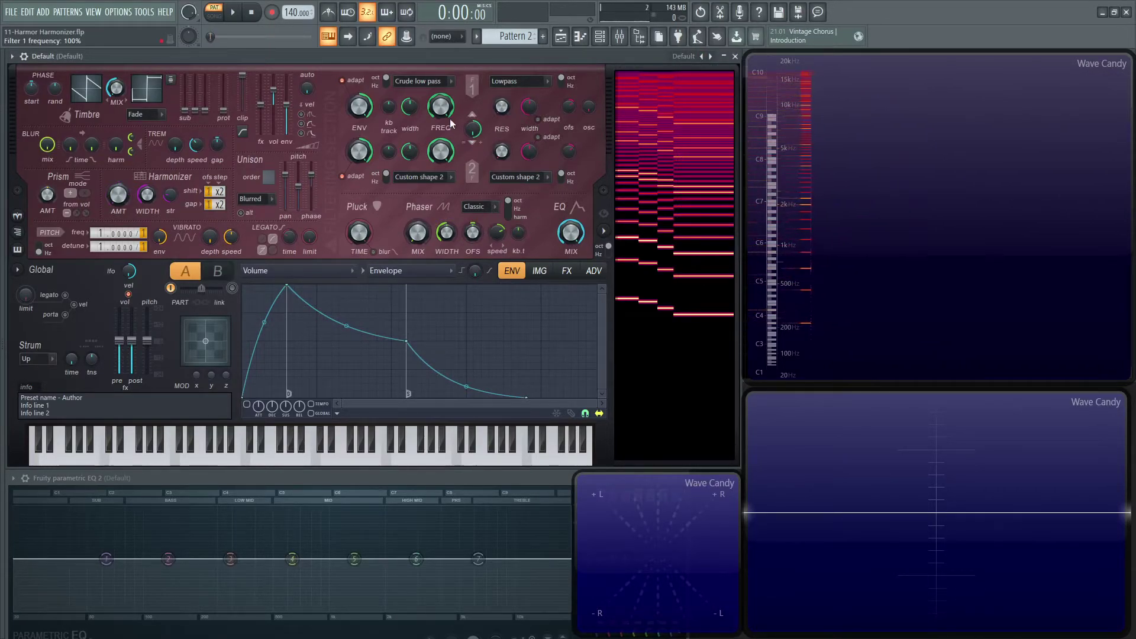
left_click(596, 273)
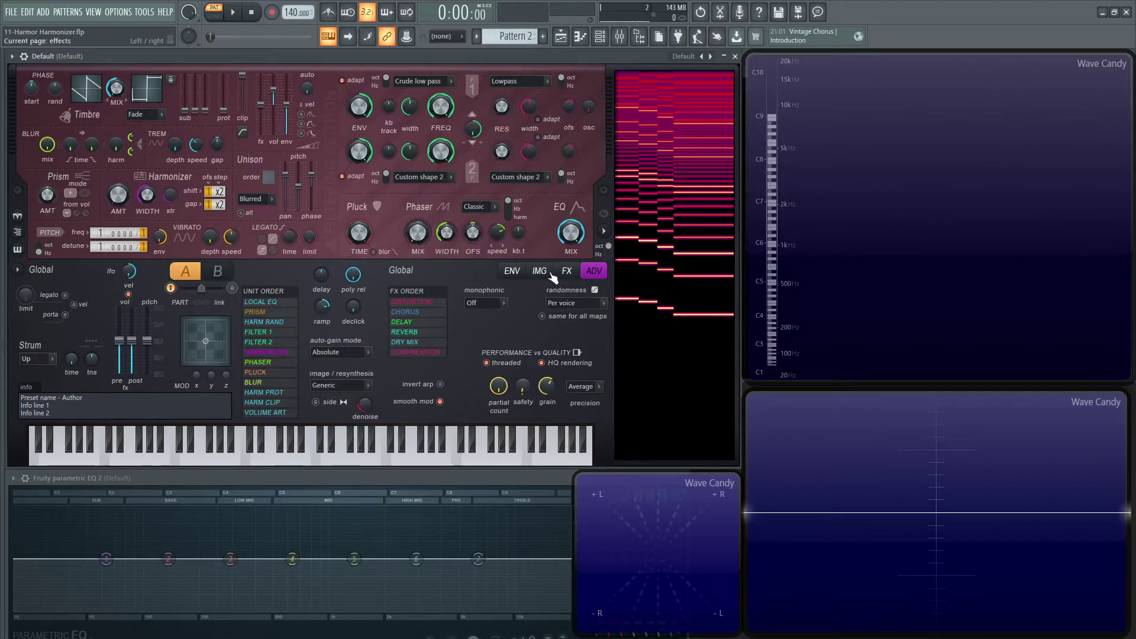
left_click(512, 271)
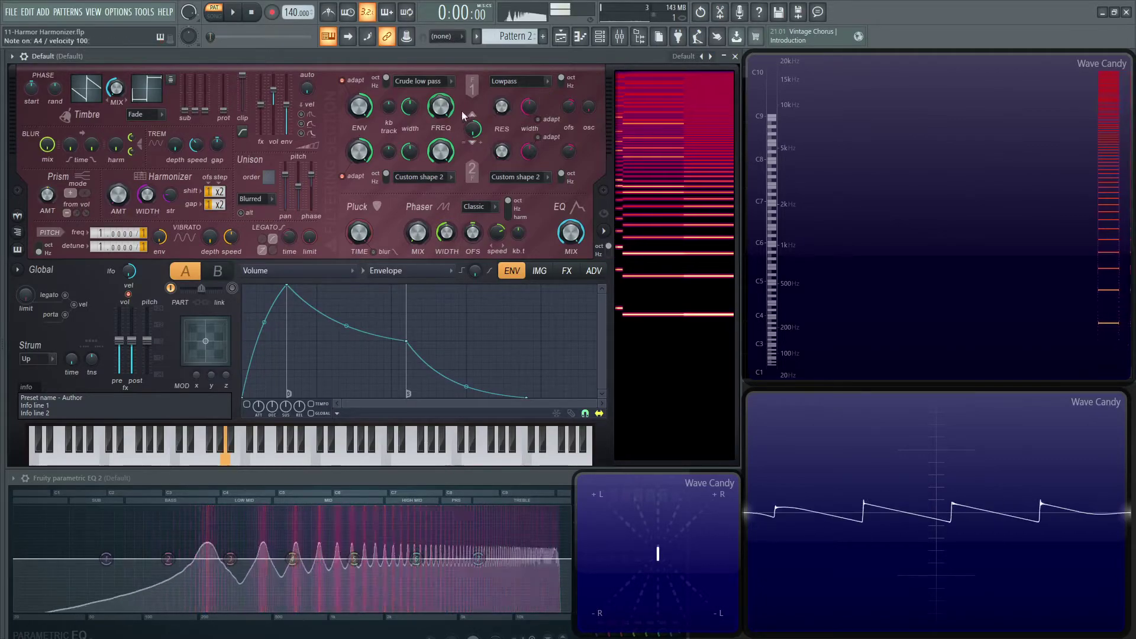
Lower the filter 1 frequency to strip the upper harmonics and raise the Harmonizer amount while playing a note.
left_click_drag(440, 107, 441, 169)
key("n")
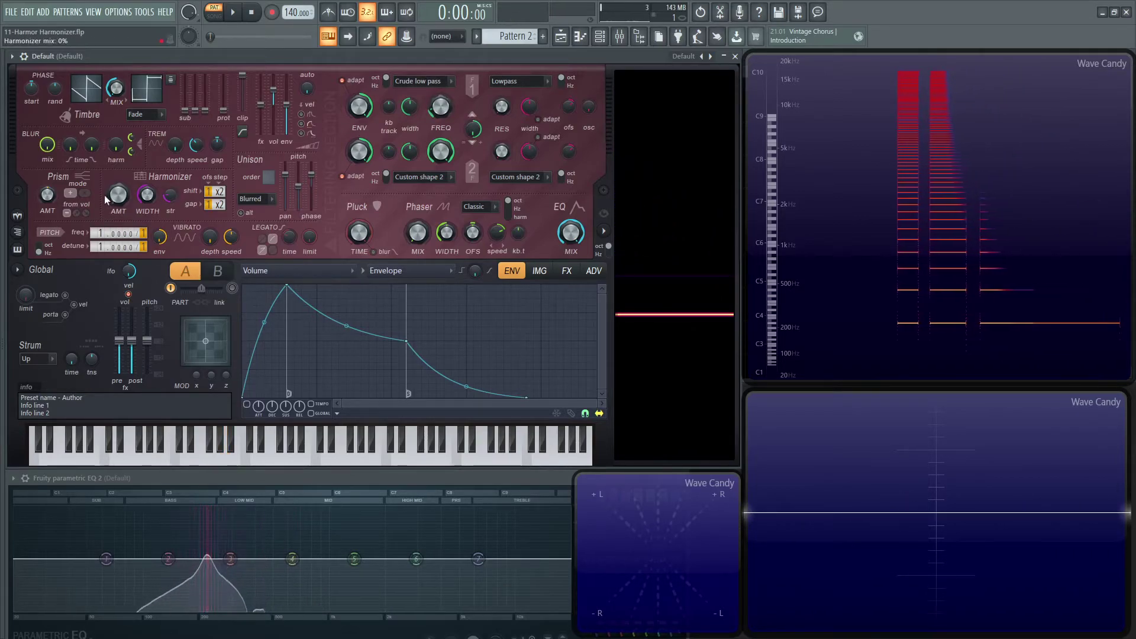
left_click_drag(119, 196, 118, 162)
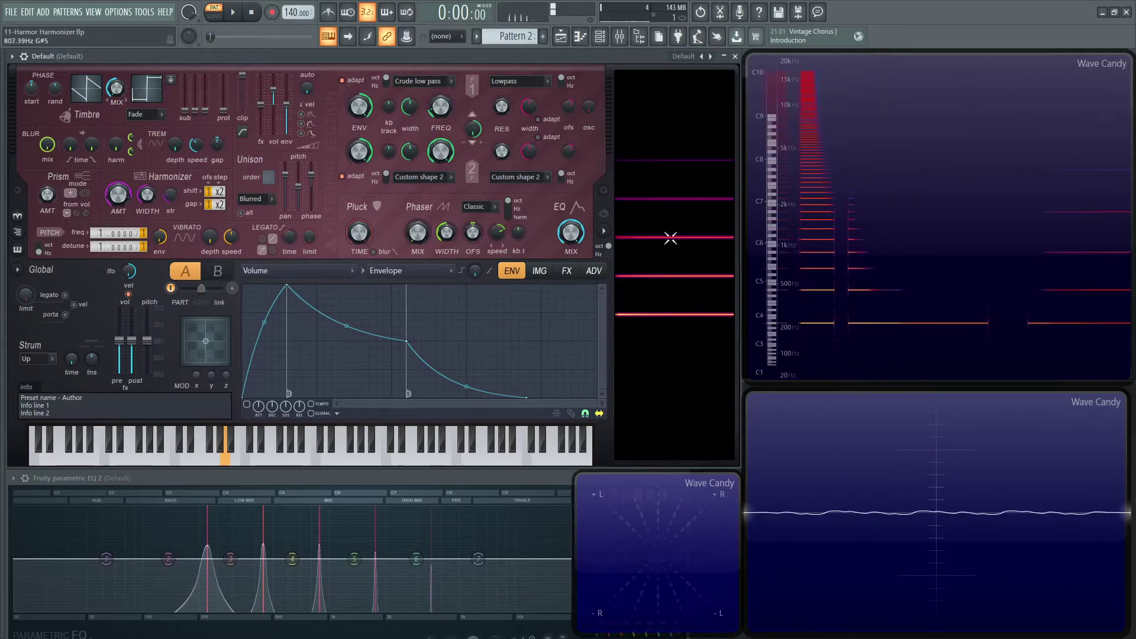
Adjust the Harmonizer width and try different shift and gap patterns, leaving the shift offset at 2.
left_click_drag(146, 194, 146, 215)
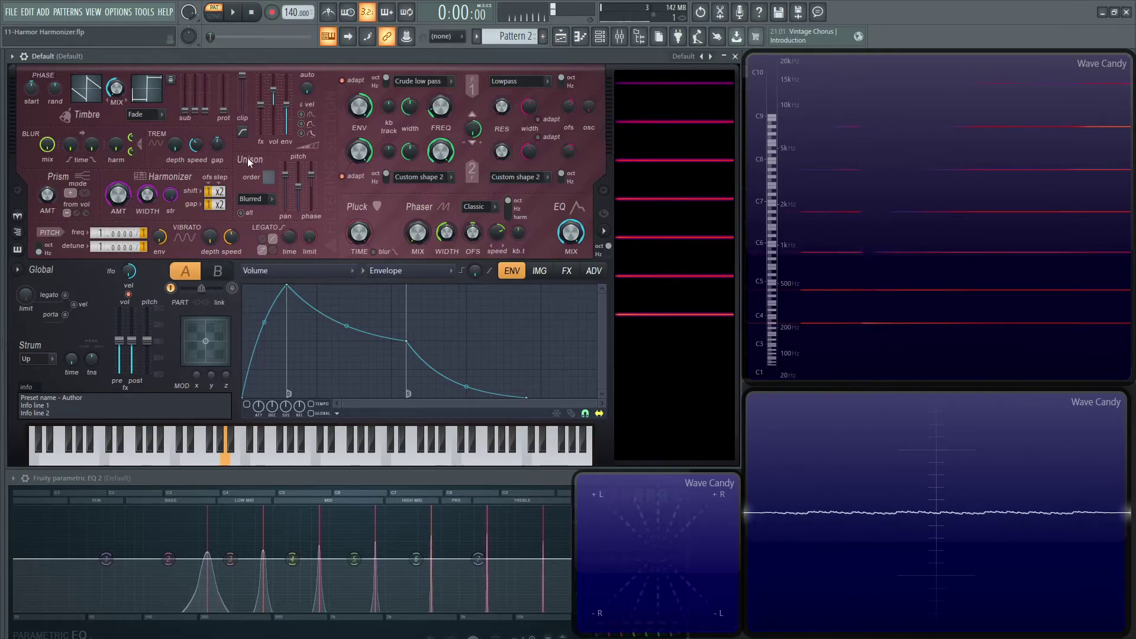
left_click_drag(202, 187, 219, 213)
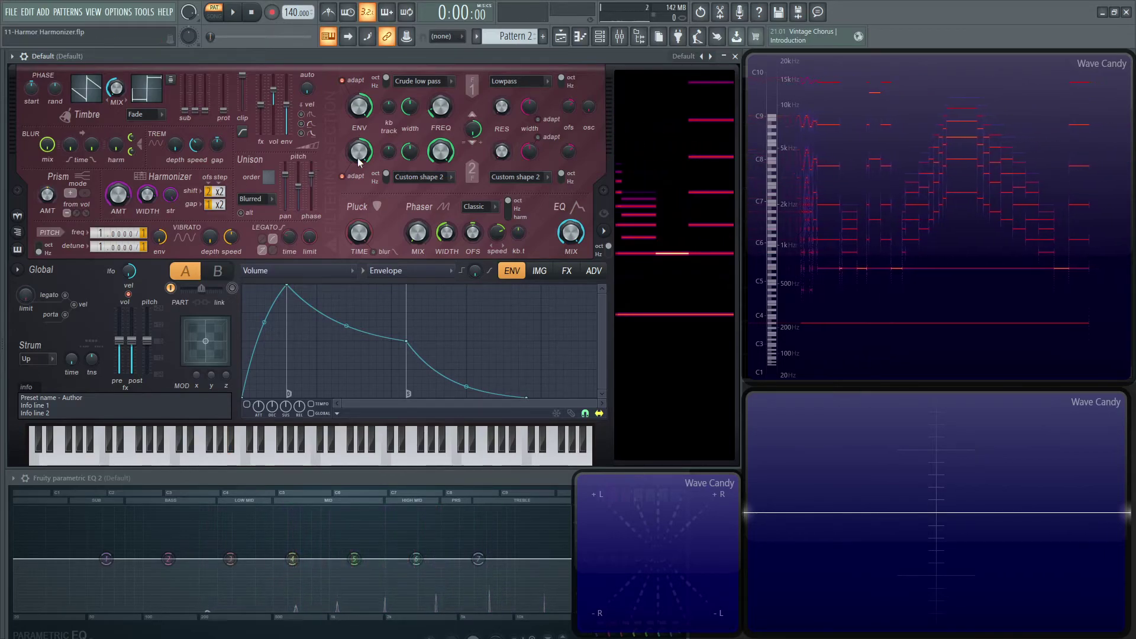
Reload the Default preset to reset the filter and Harmonizer settings.
left_click(681, 56)
left_click(715, 232)
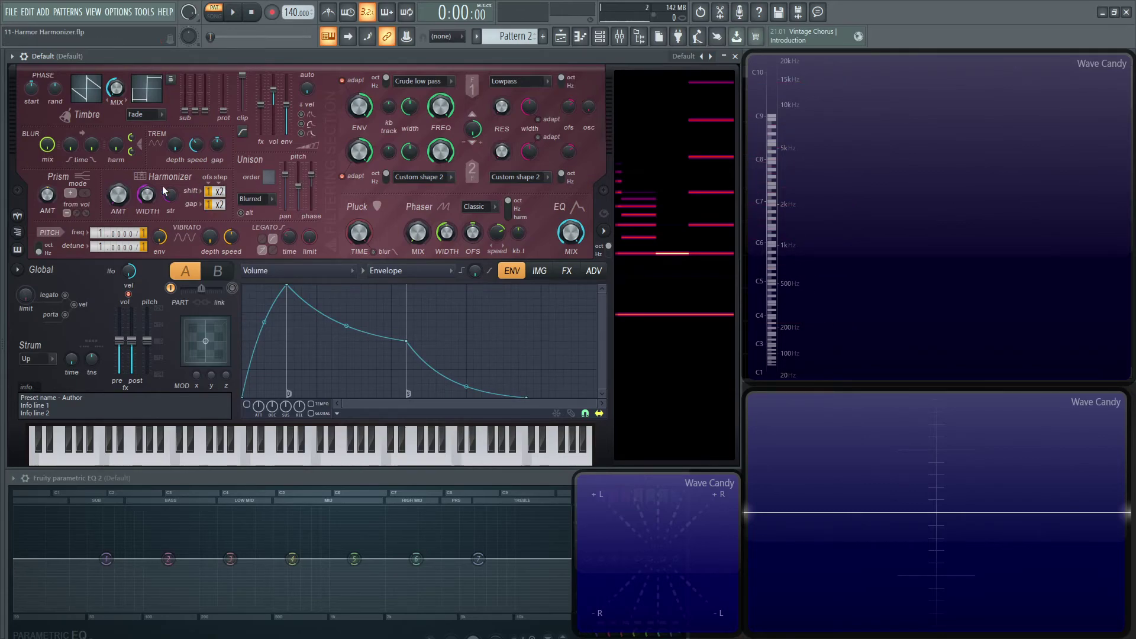
Check which articulation options the Harmonizer amount, width and strength knobs offer, and examine the available articulator types.
right_click(120, 200)
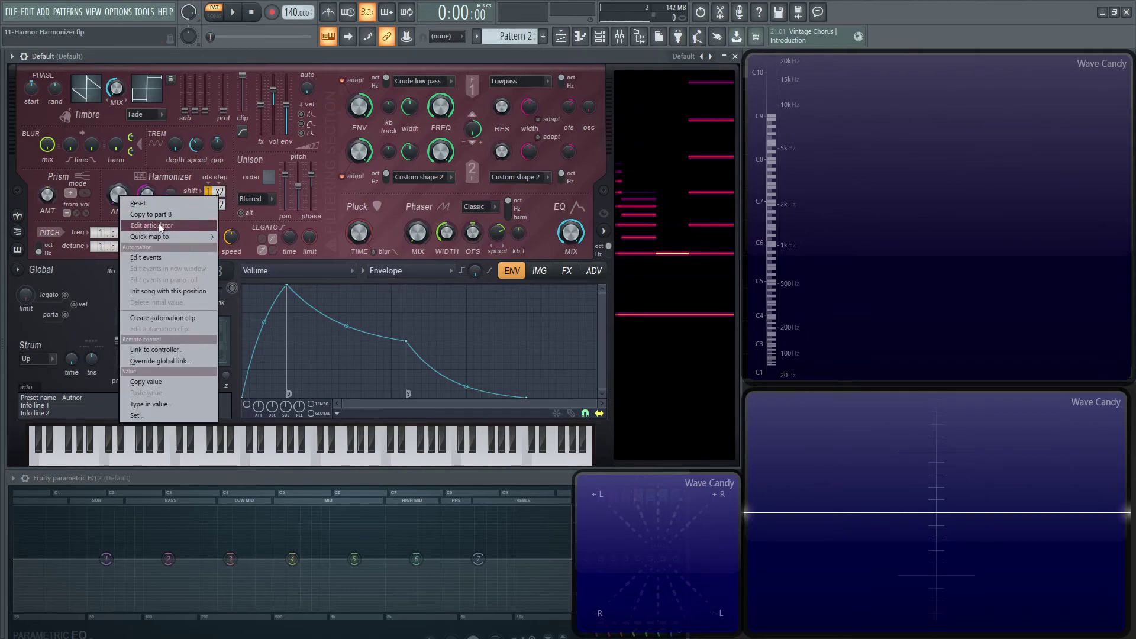
left_click(121, 171)
right_click(150, 197)
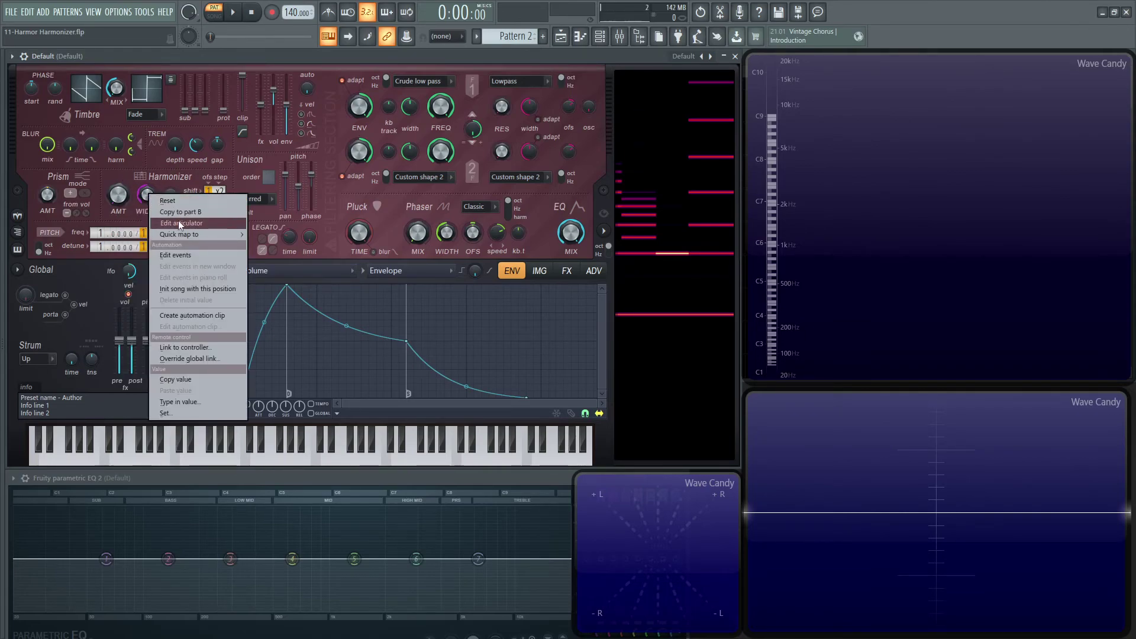
left_click(146, 187)
right_click(172, 199)
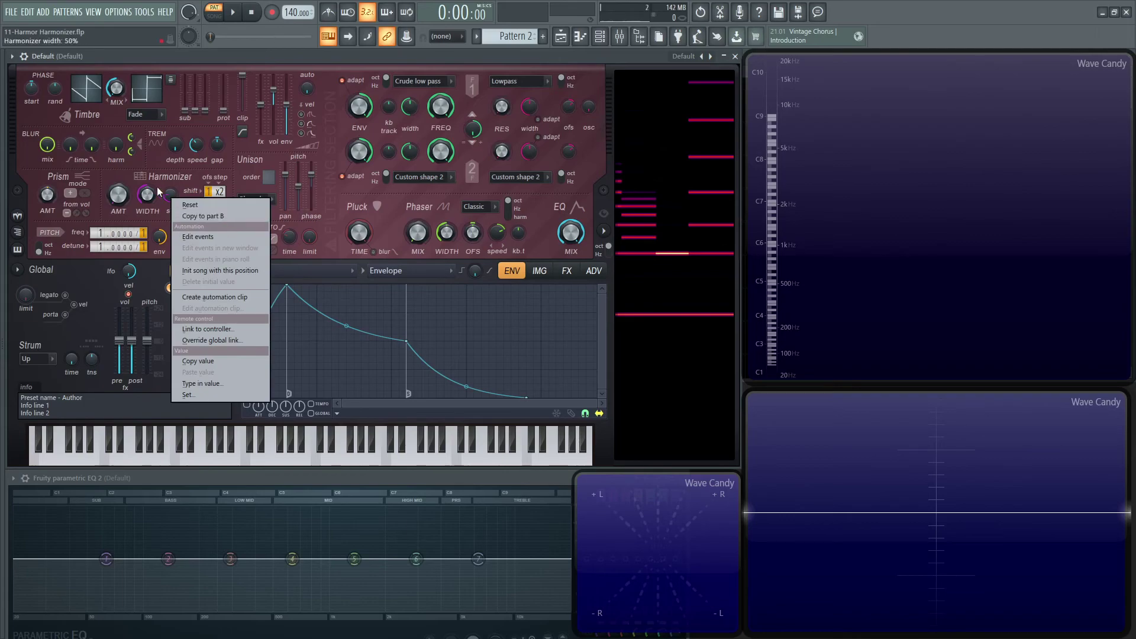
left_click(157, 189)
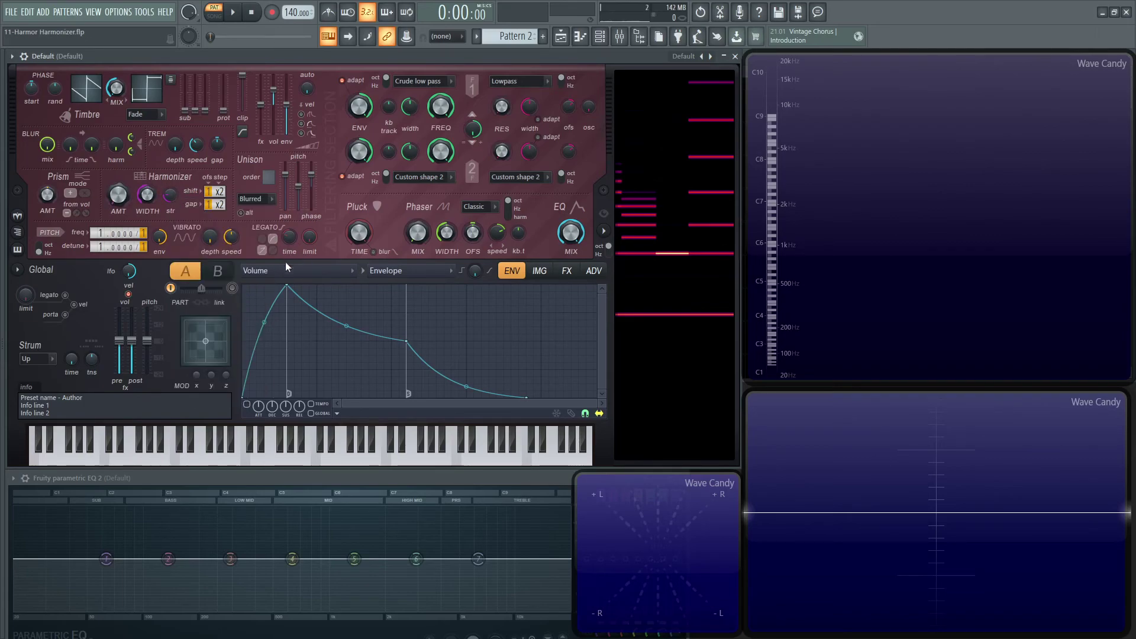
left_click(415, 275)
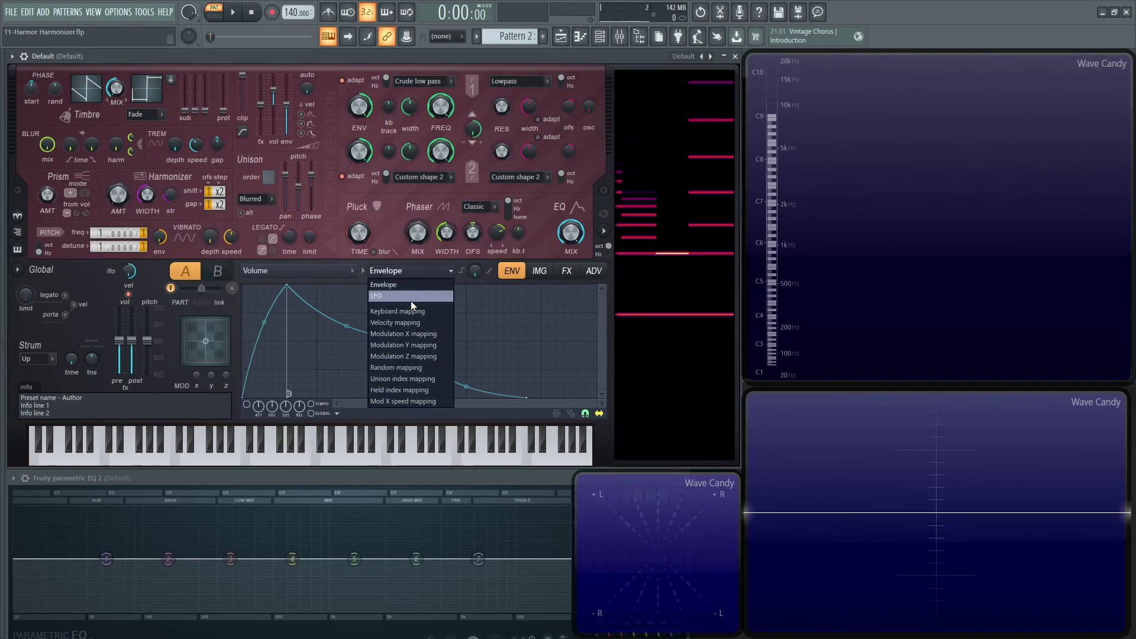
left_click(332, 228)
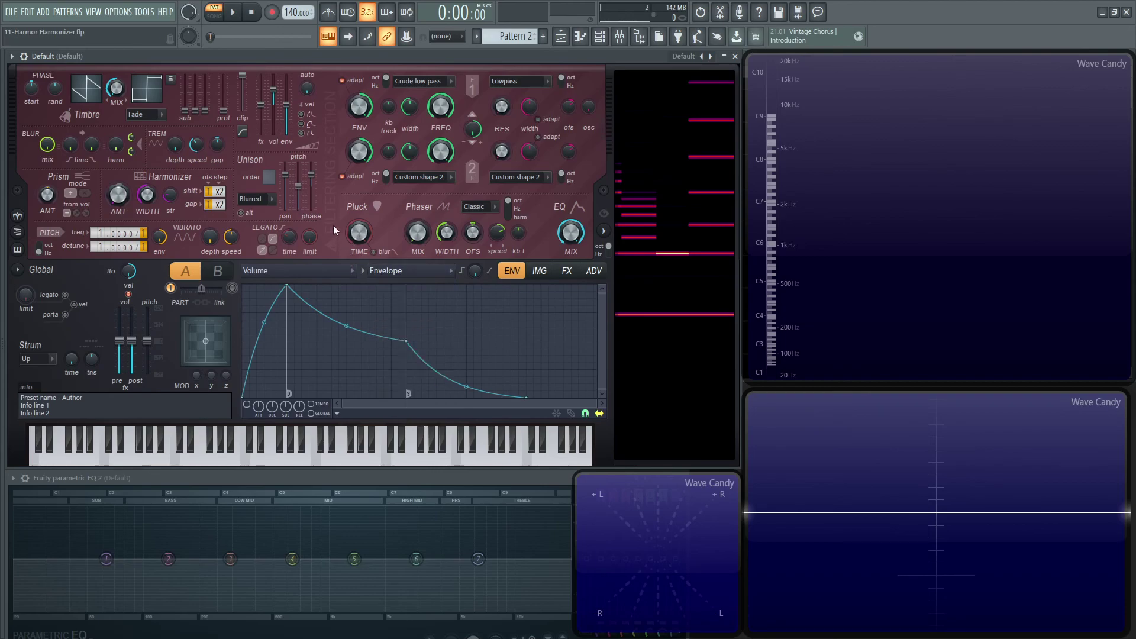